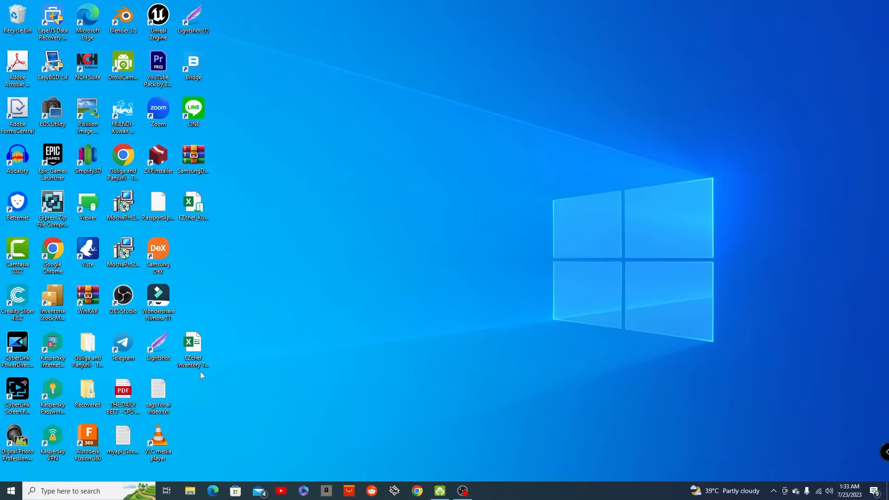
- Delete the EZchef Inventory Template workbook from the desktop and open the EZchef_KuwaitFinal workbook
right_click(193, 348)
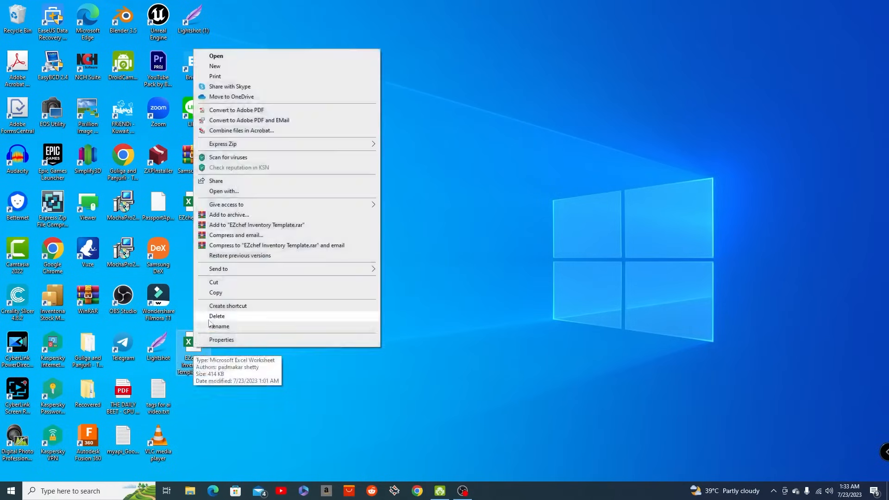
left_click(209, 318)
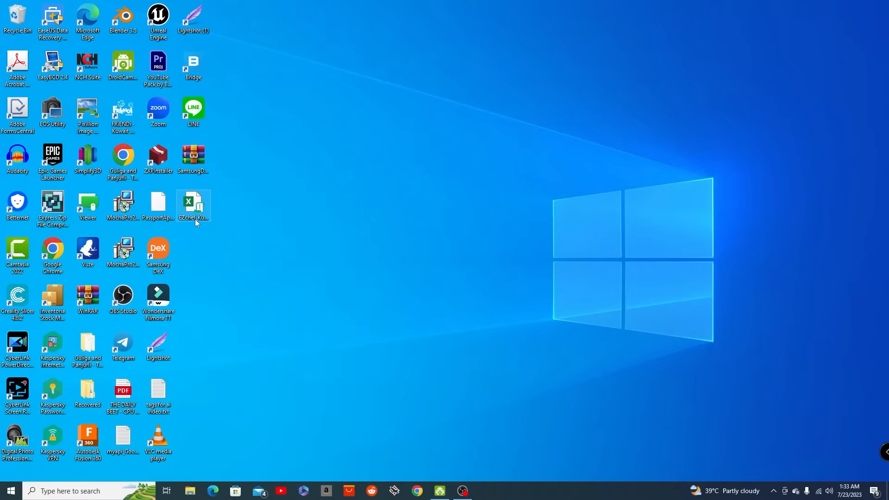
double_click(200, 204)
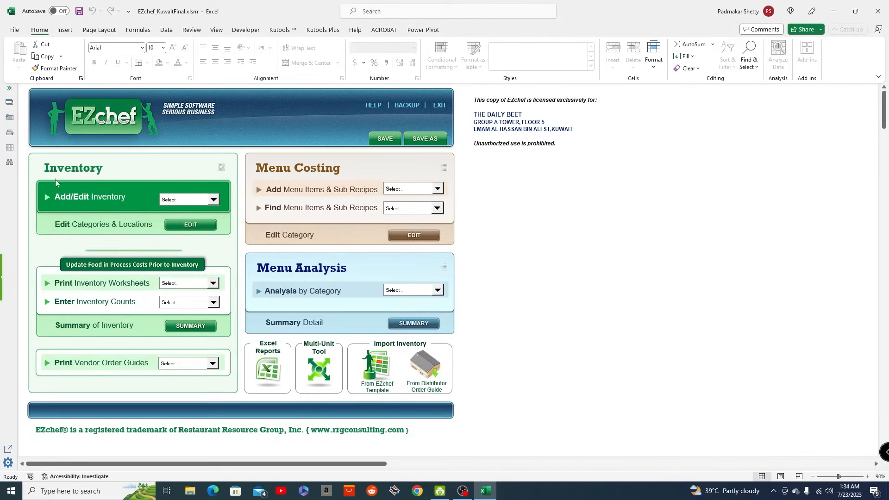
- Create a new inventory import template from EZchef, saved on the desktop as EZchef Inventory Template.xlsx
left_click(377, 376)
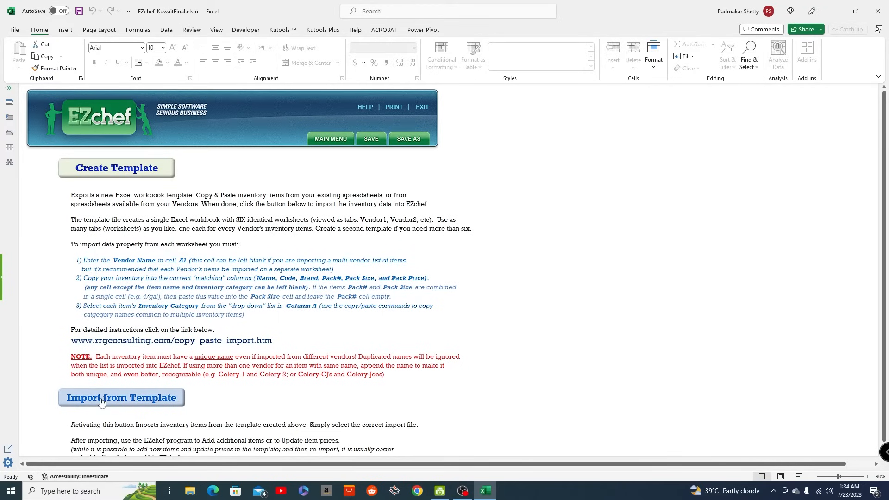
left_click(117, 169)
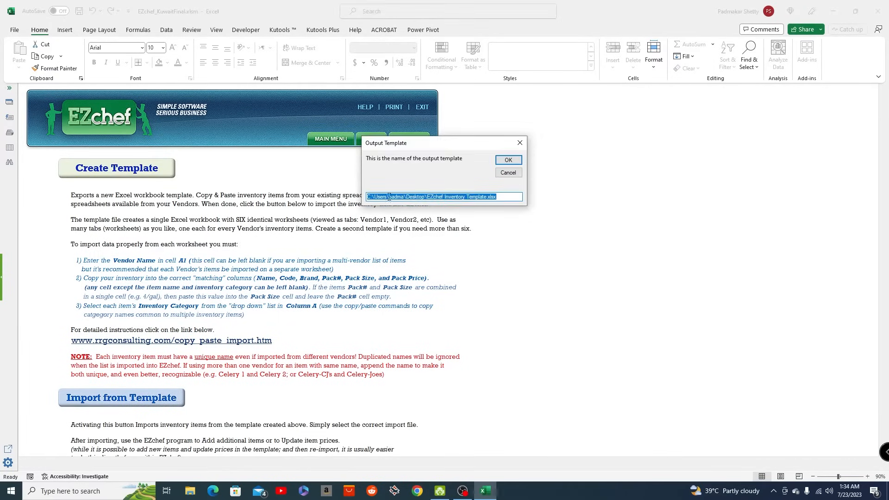
left_click(508, 160)
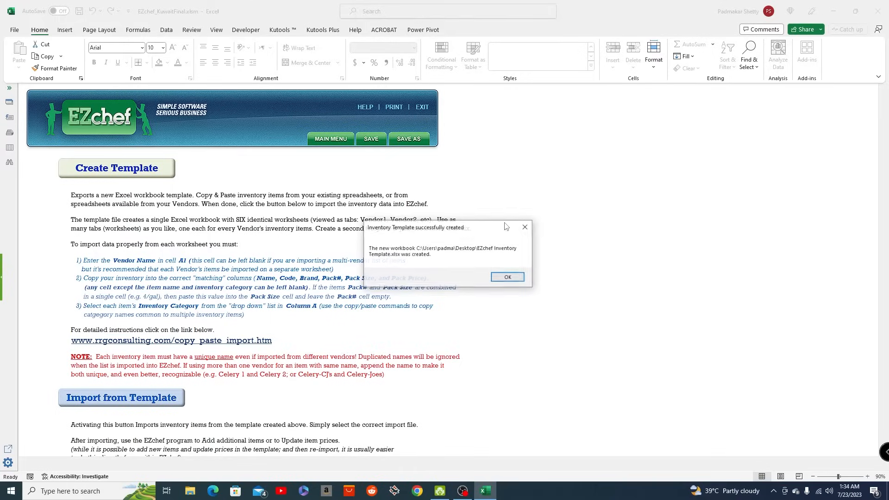
left_click(500, 279)
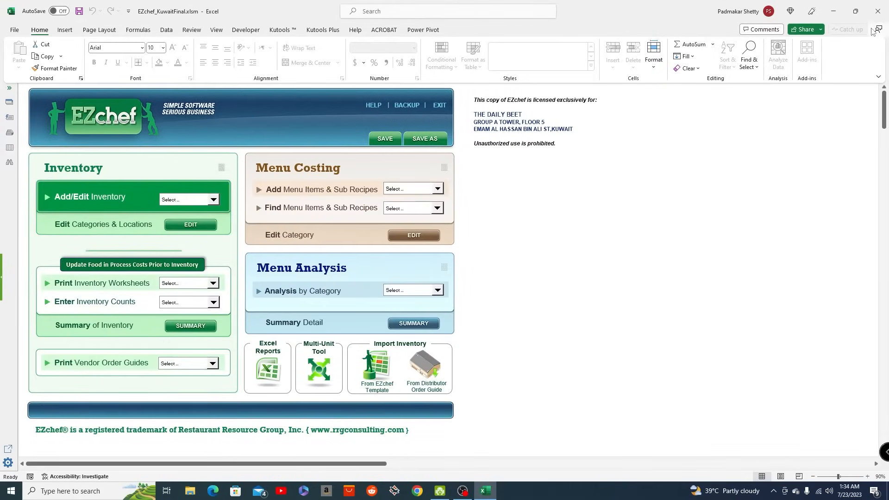
- Open the new inventory template and examine its Vendor2, Vendor3 and Vendor4 sheets before returning to Vendor1
left_click(832, 14)
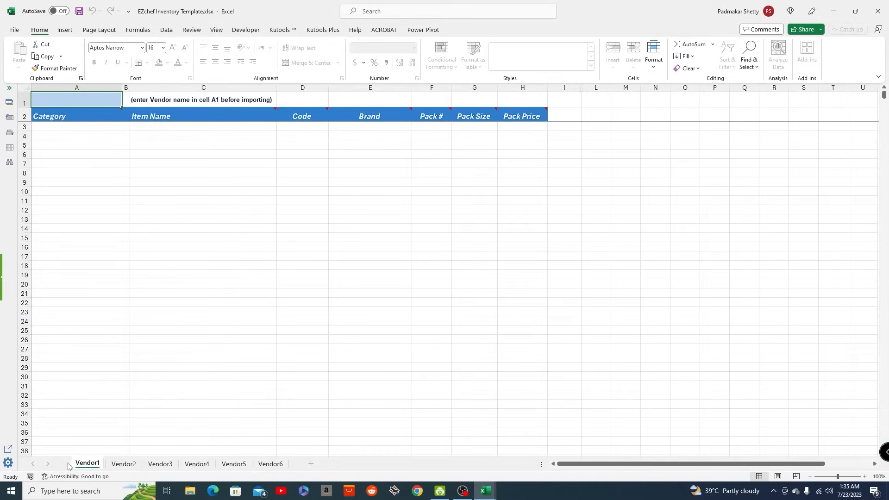
left_click(125, 468)
left_click(159, 467)
left_click(202, 467)
left_click(81, 467)
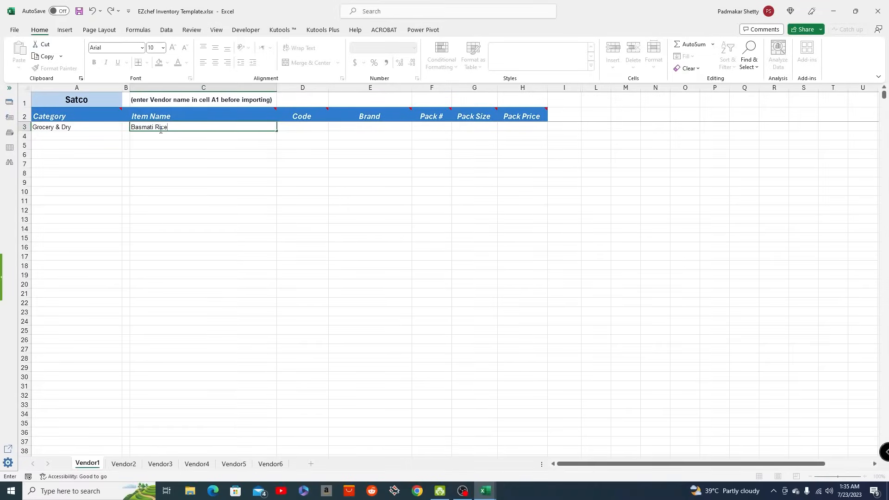
- Enter pack size 1000 and pack price 0.50 for Basmati Rice on Vendor1, and close the template without saving
left_click(308, 127)
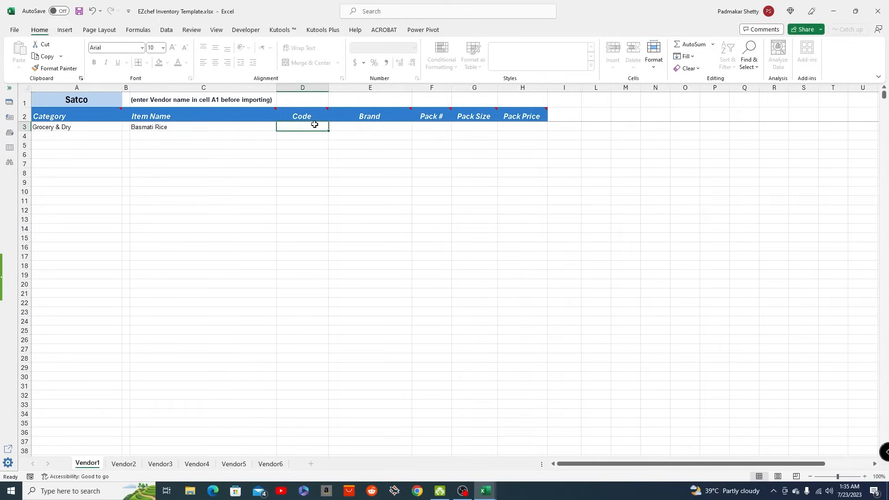
left_click(368, 126)
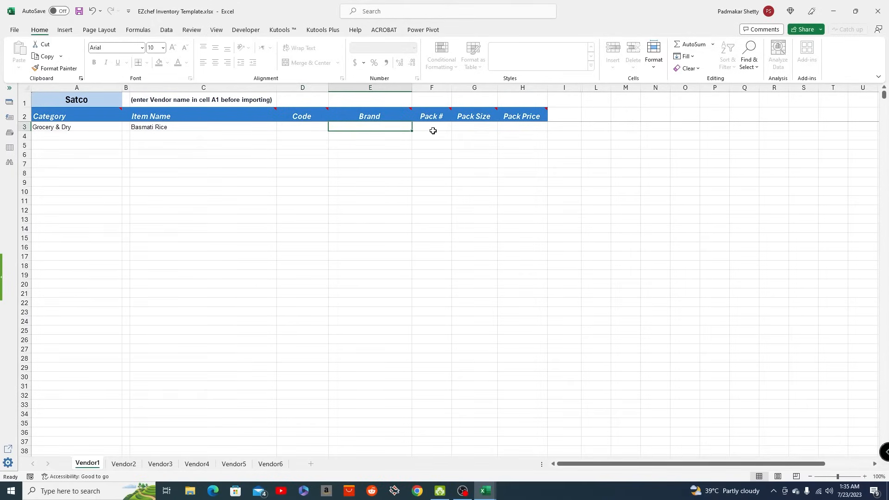
left_click(478, 126)
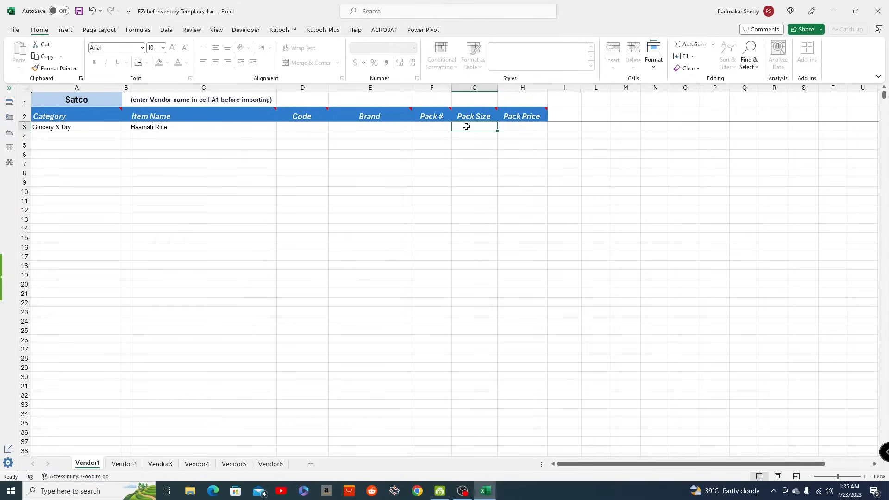
type("1000")
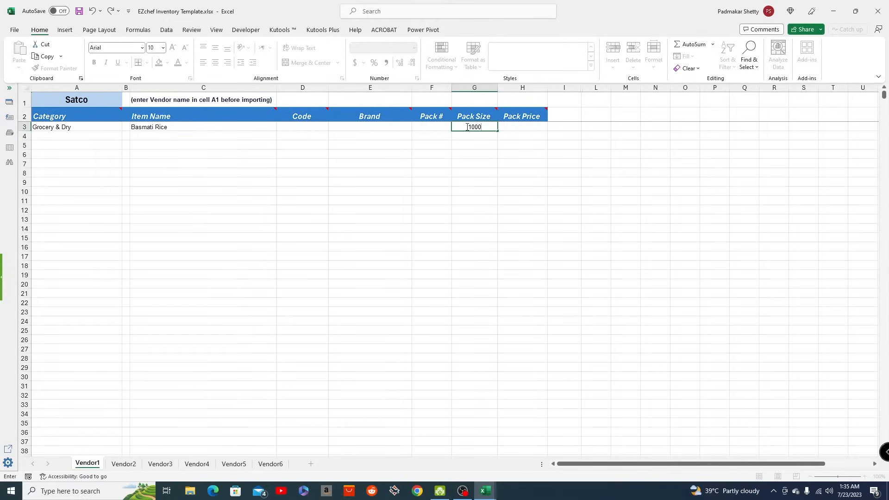
left_click(529, 129)
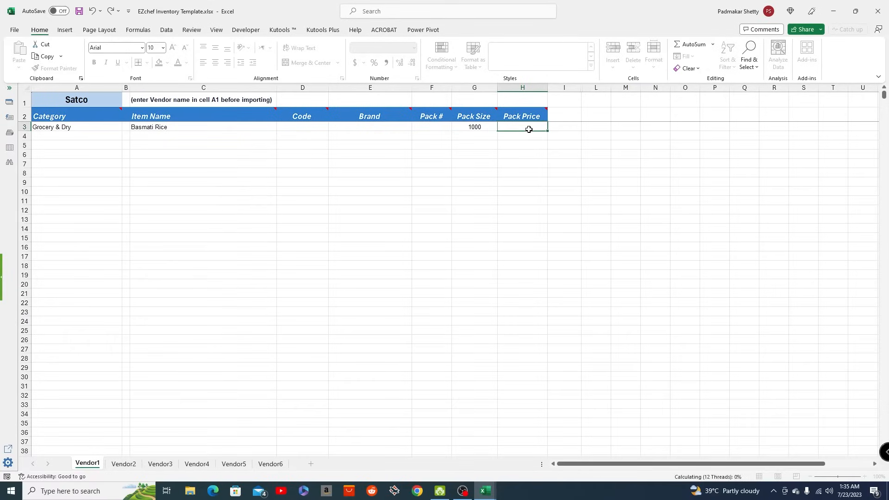
type("0.50")
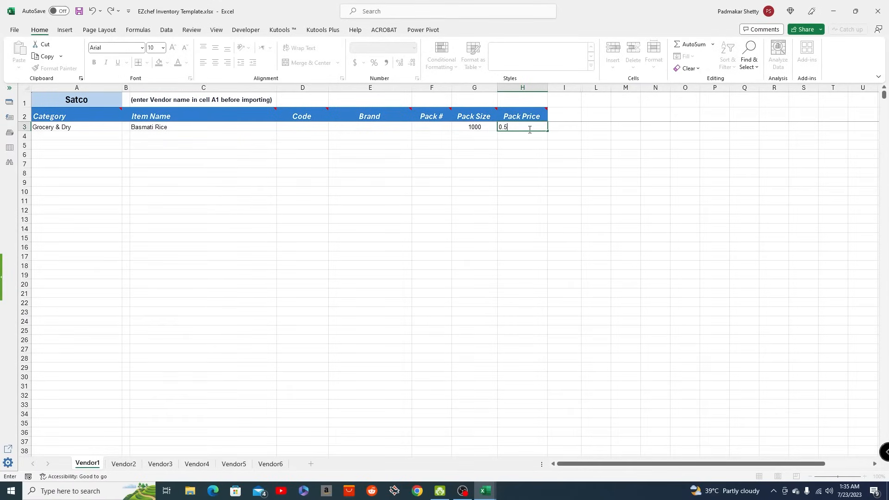
key("Return")
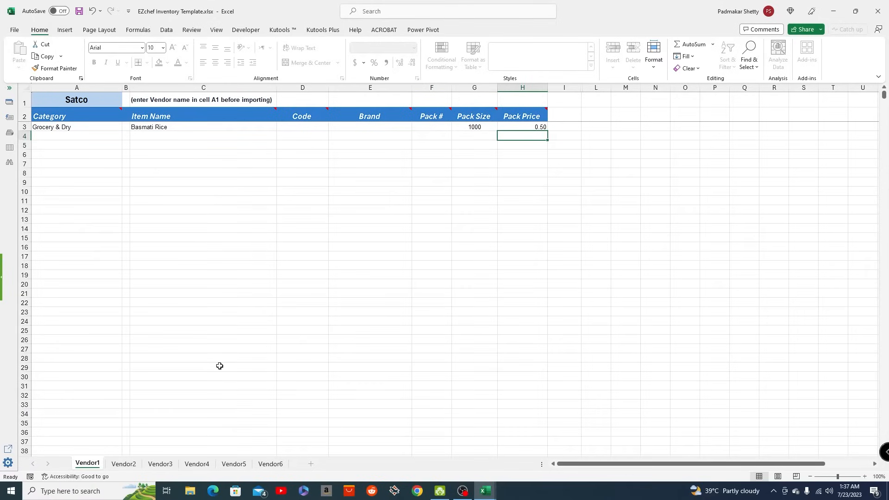
left_click(879, 14)
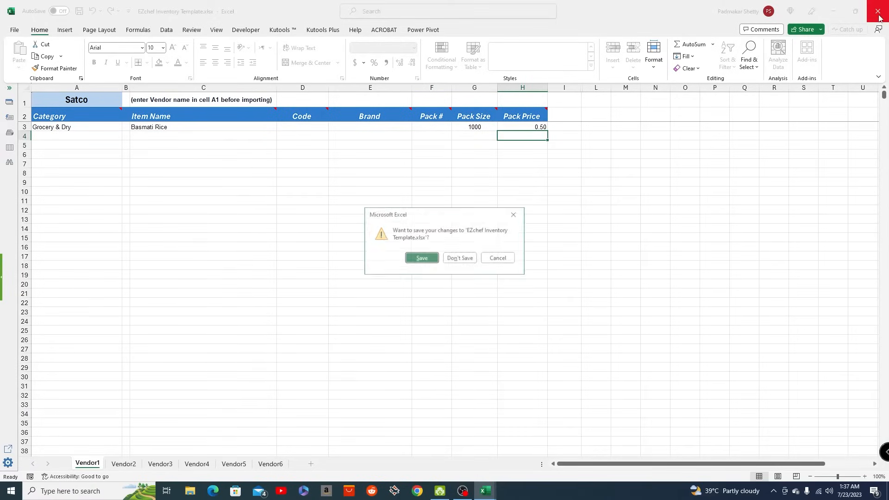
left_click(458, 260)
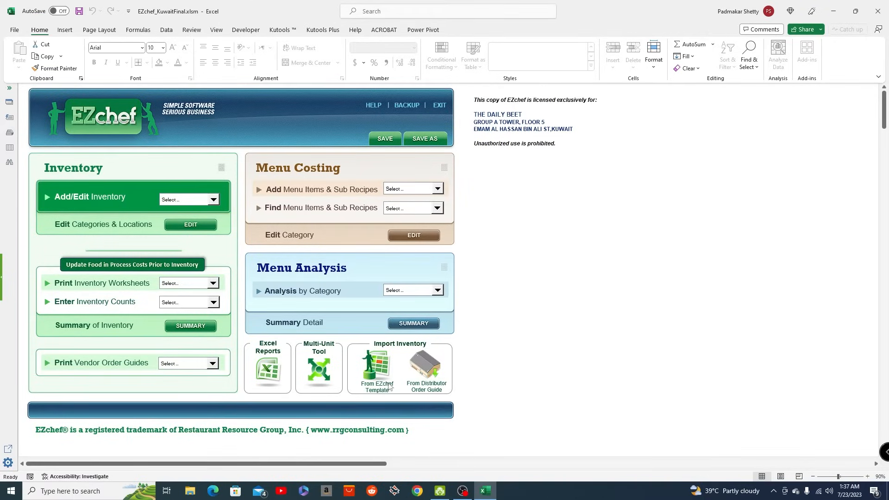
- Examine the EZchef template import page and the Grocery & Dry inventory list with its items and vendors
left_click(377, 378)
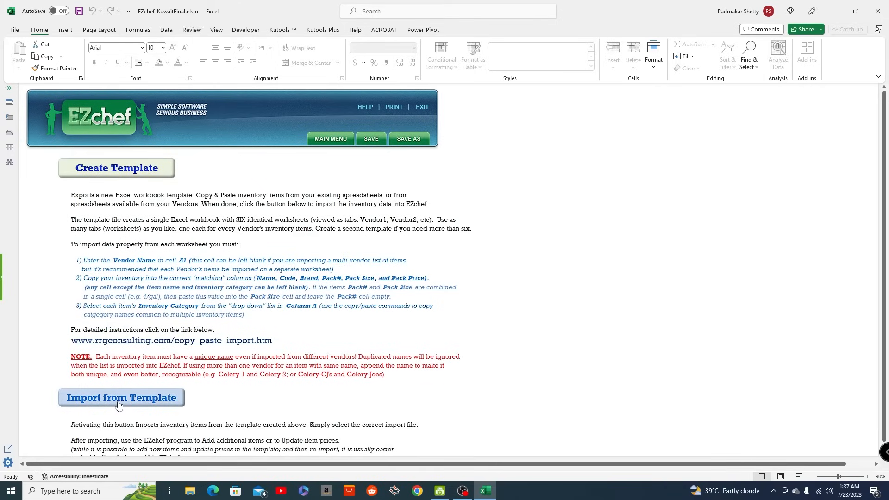
left_click(329, 141)
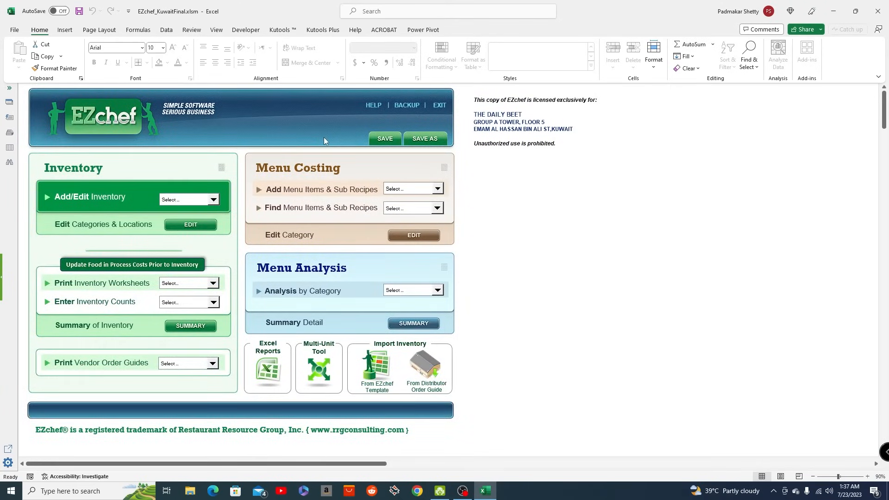
left_click(212, 200)
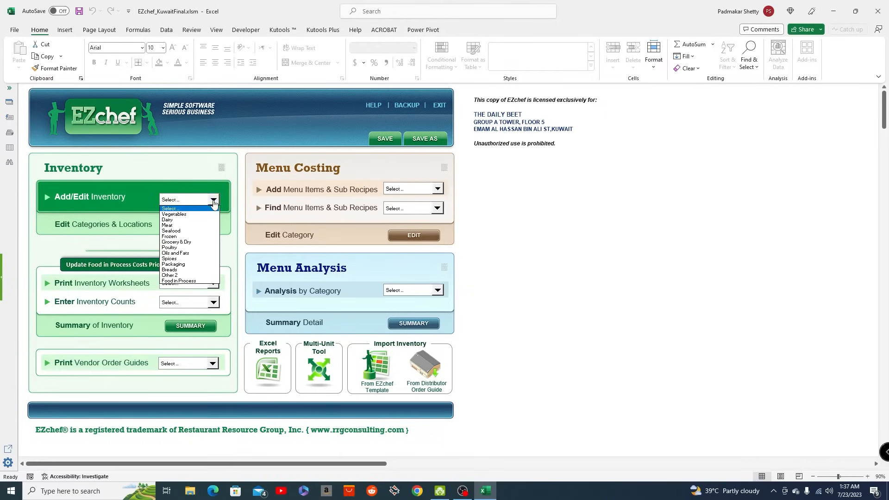
left_click(176, 241)
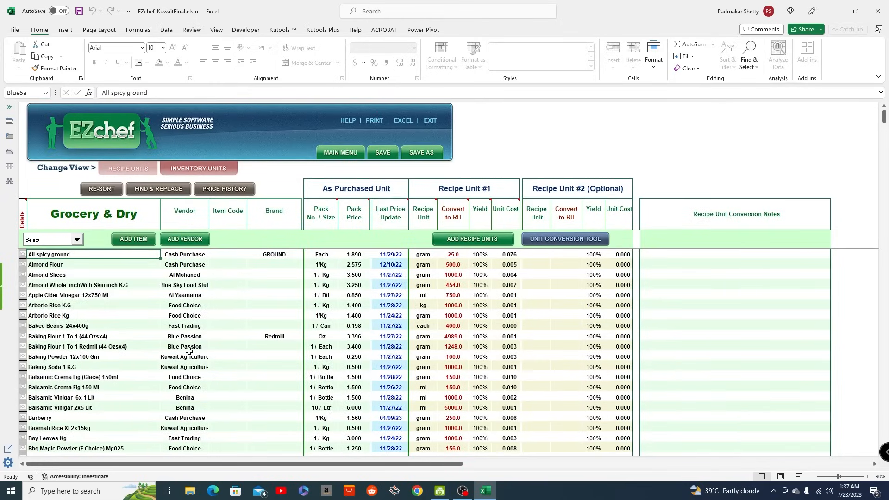
left_click(76, 240)
left_click(76, 242)
scroll(197, 342, "down", 1)
scroll(197, 343, "up", 1)
left_click(48, 268)
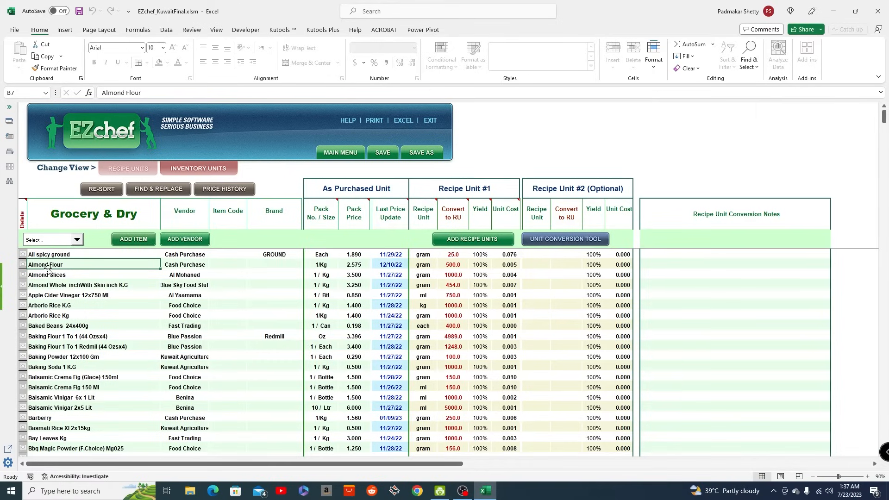
left_click(191, 264)
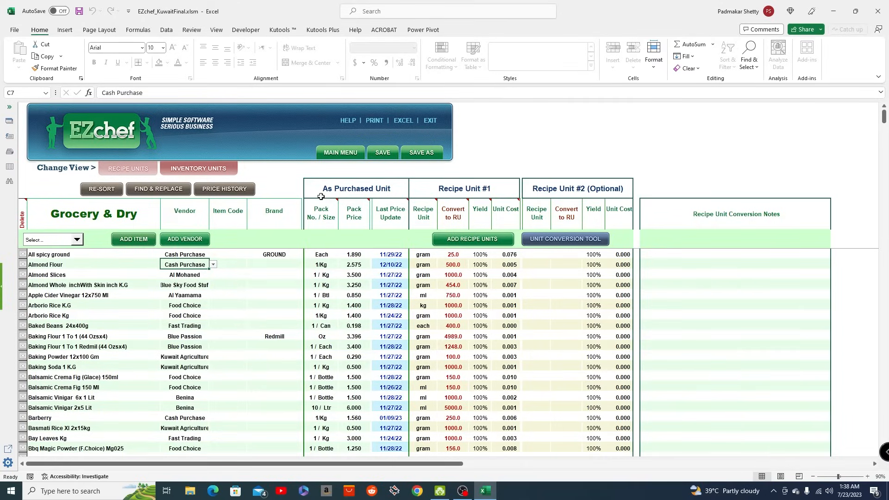
- Return to the main menu and start adding a menu costing entry in the Sub Recipes category
left_click(341, 154)
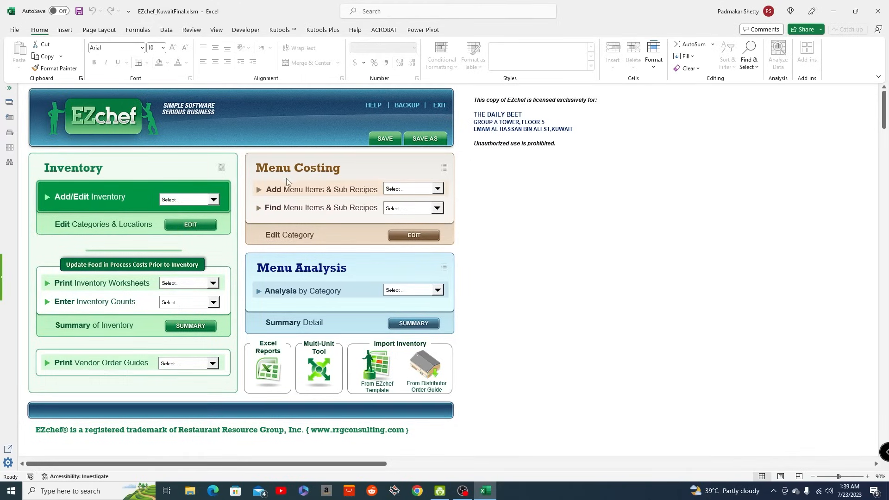
left_click(437, 208)
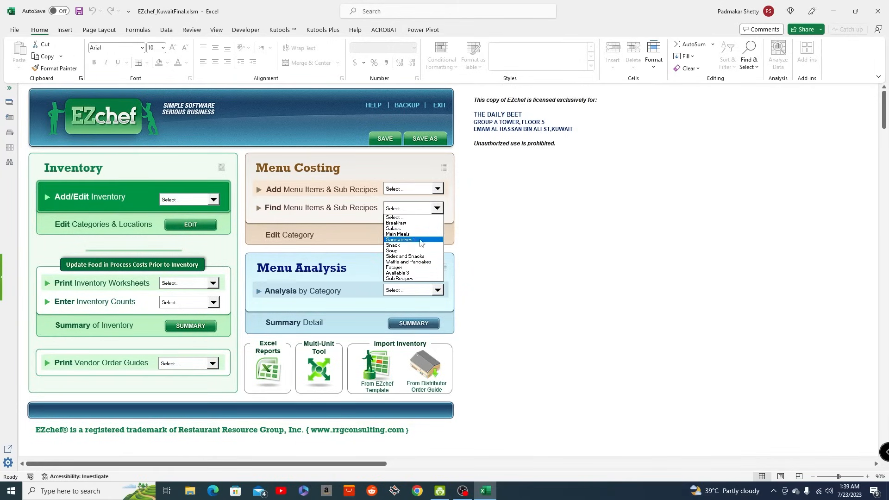
left_click(389, 163)
left_click(438, 189)
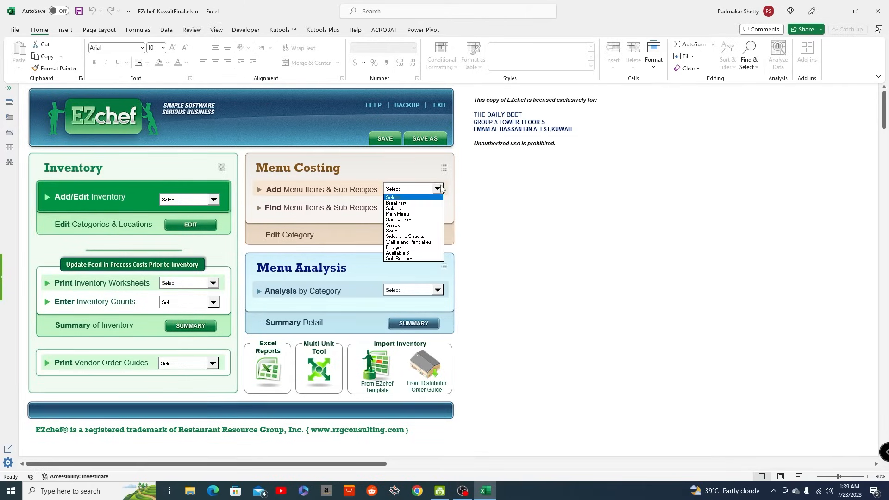
left_click(404, 259)
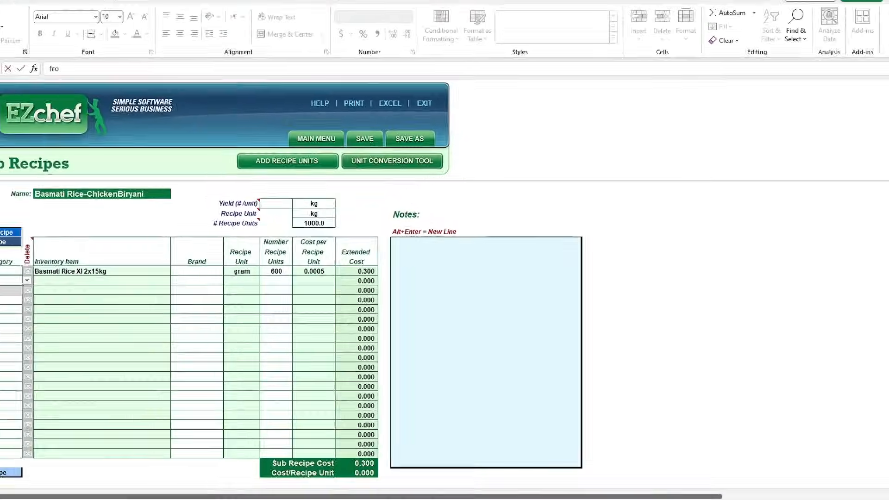
- Set the inventory category of the sub recipe's second ingredient row to Grocery & Dry
key("BackSpace")
key("BackSpace")
key("BackSpace")
type("gr")
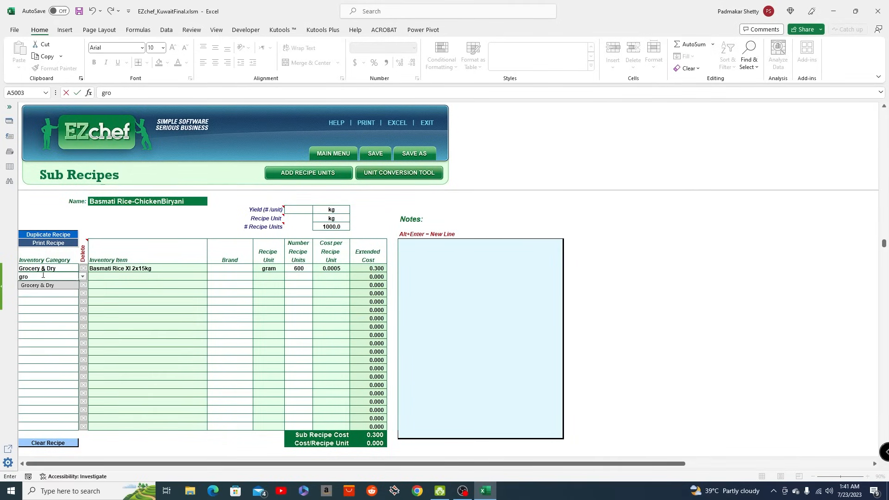
left_click(37, 285)
- Choose Cardamom Whole Jumbo K.G as the inventory item in the second ingredient row
left_click(100, 277)
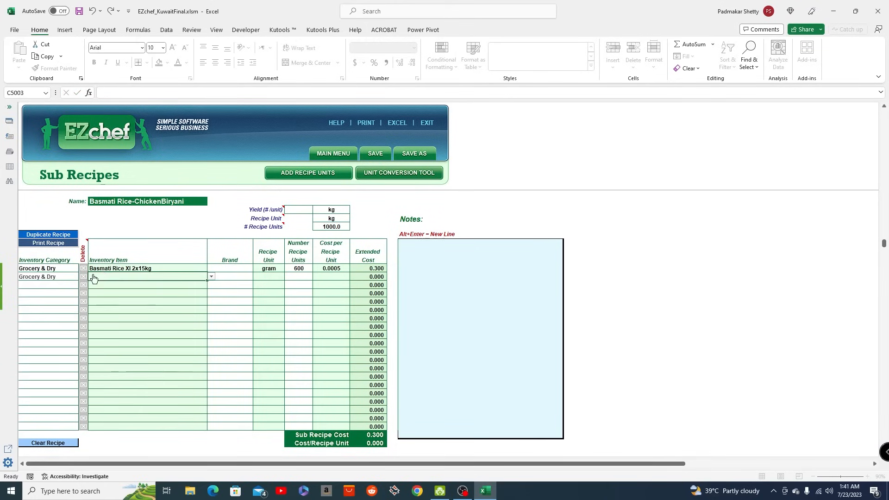
left_click(103, 278)
type("card")
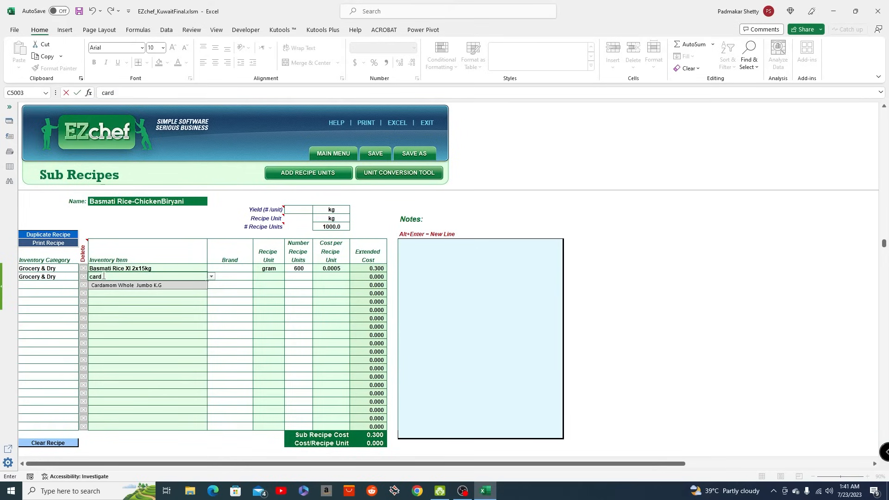
type("\\")
key("BackSpace")
left_click(127, 287)
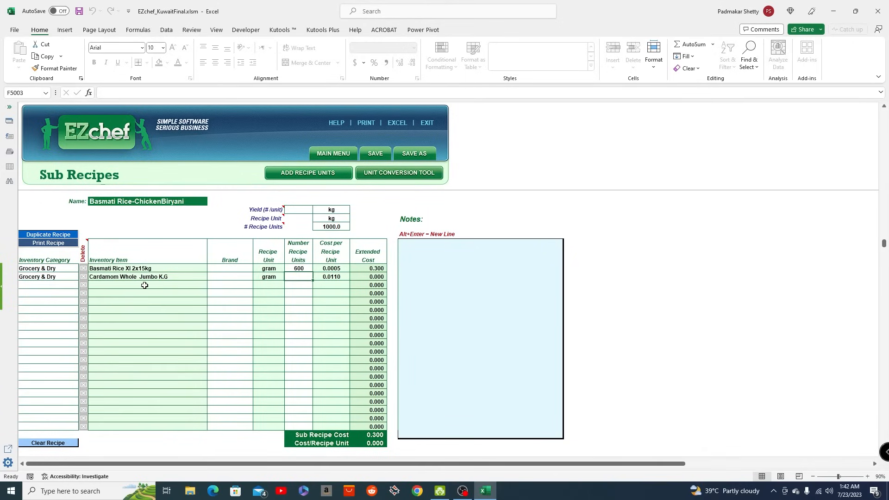
- Re-select Cardamom Whole Jumbo K.G as the second ingredient and set its number of recipe units to 10
left_click(202, 277)
left_click(211, 277)
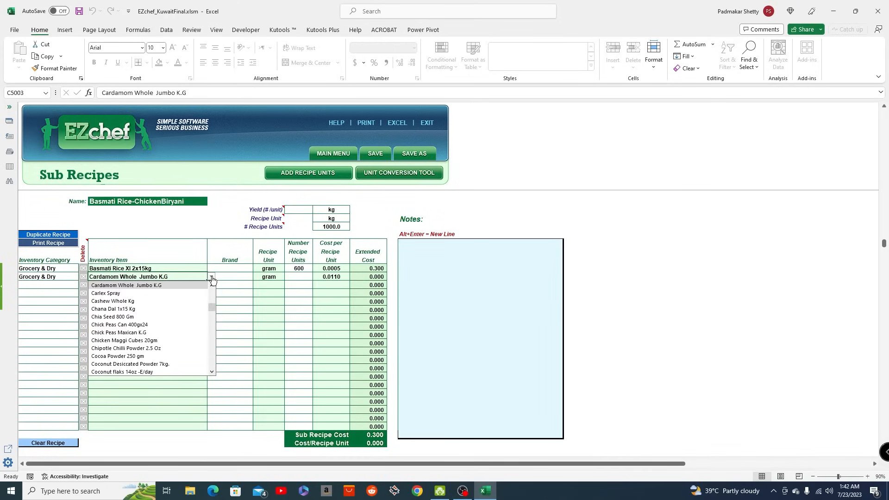
left_click_drag(210, 304, 208, 322)
left_click(142, 277)
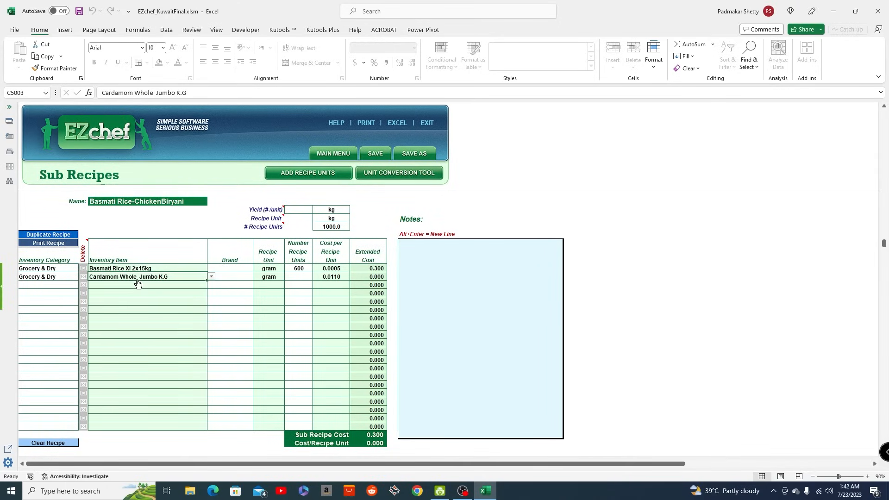
type("card")
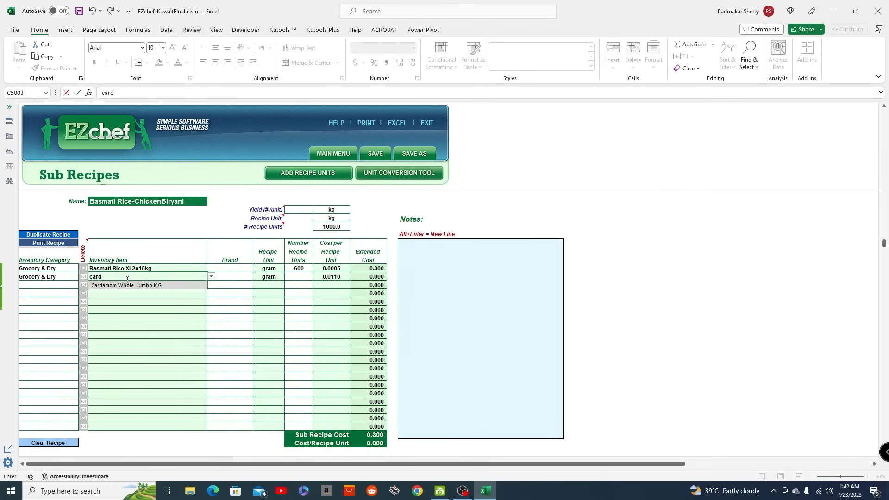
key("Return")
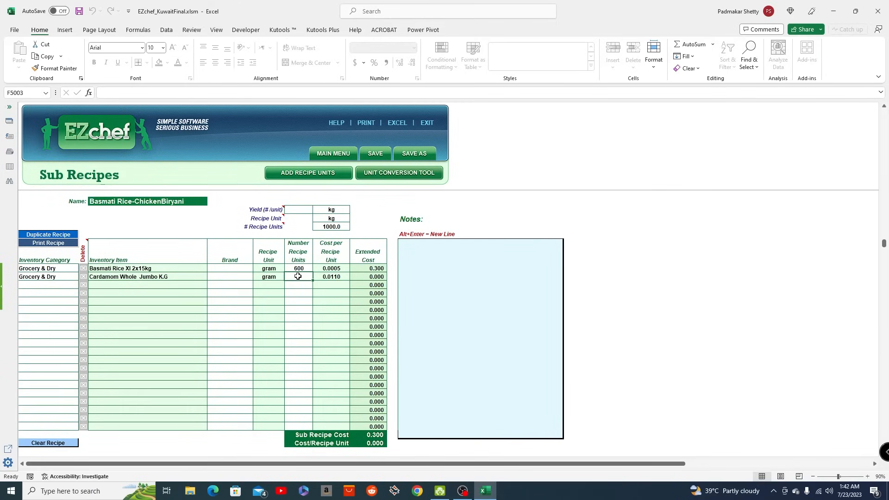
type("10")
key("Return")
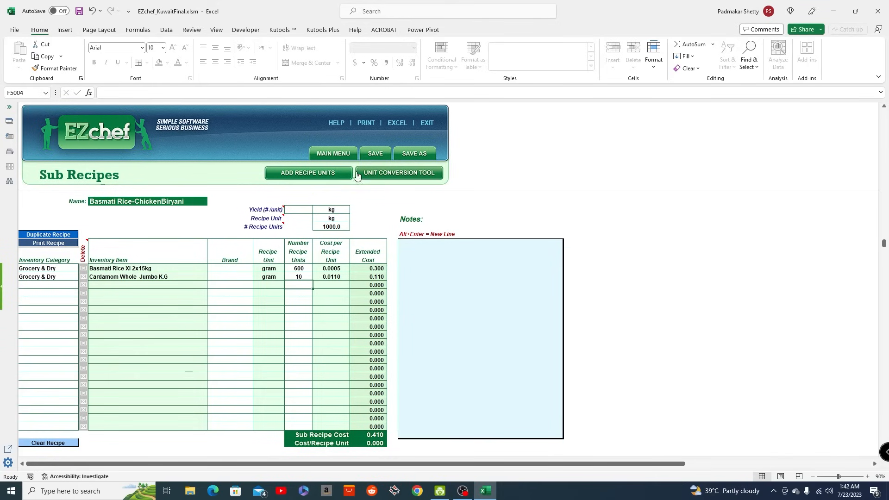
- Save the Basmati Rice-ChickenBiryani recipe and start adding another menu costing entry in the Sub Recipes category
left_click(373, 155)
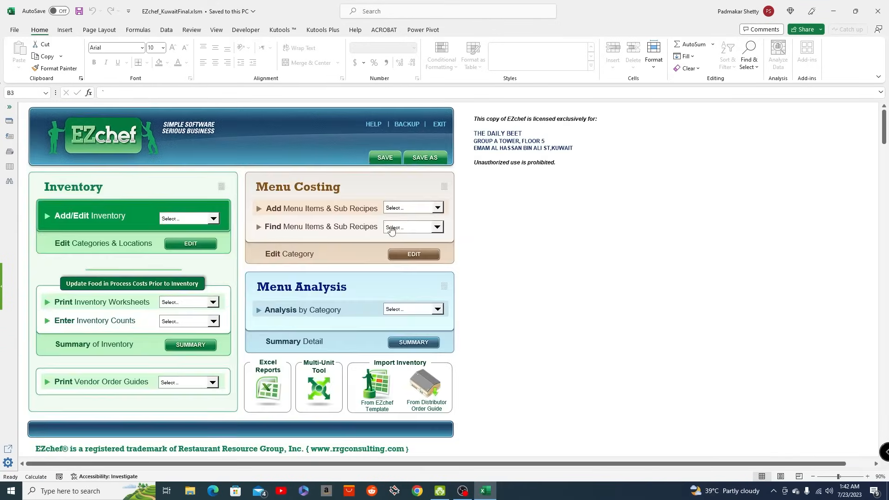
left_click(437, 210)
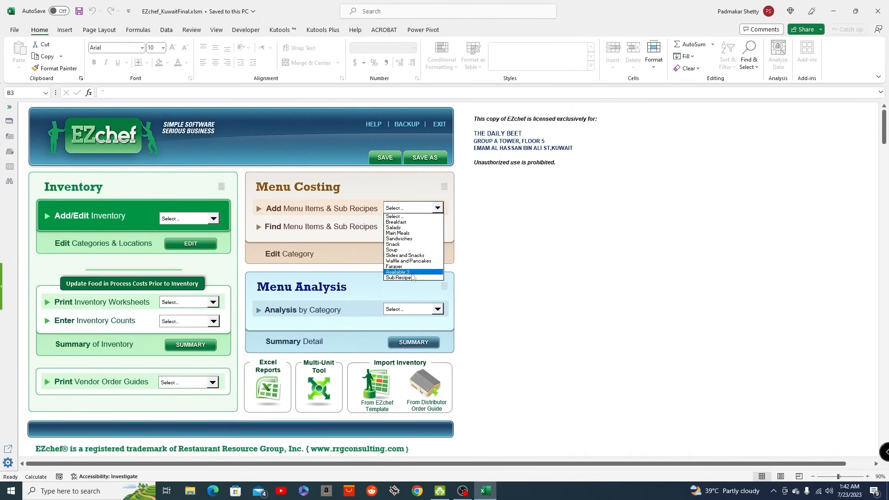
left_click(410, 278)
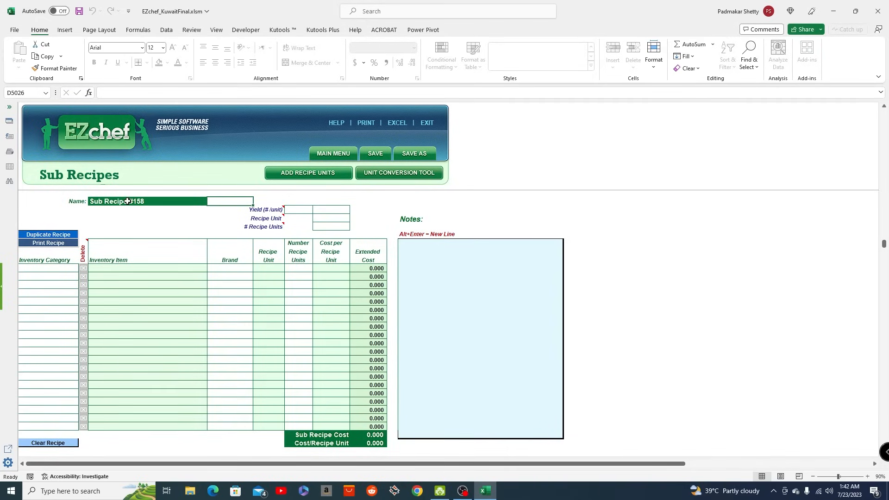
- Name the new sub recipe "Chicken Marination-Chicken Biryani"
left_click(132, 201)
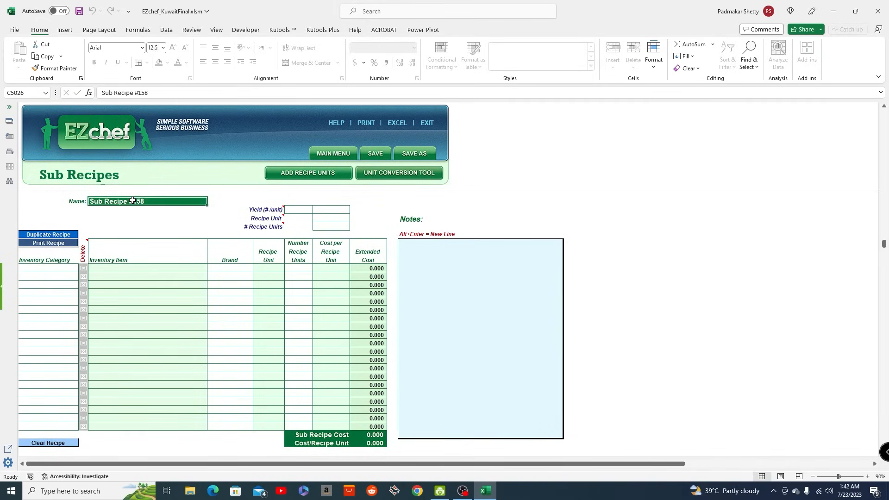
type("Chicke")
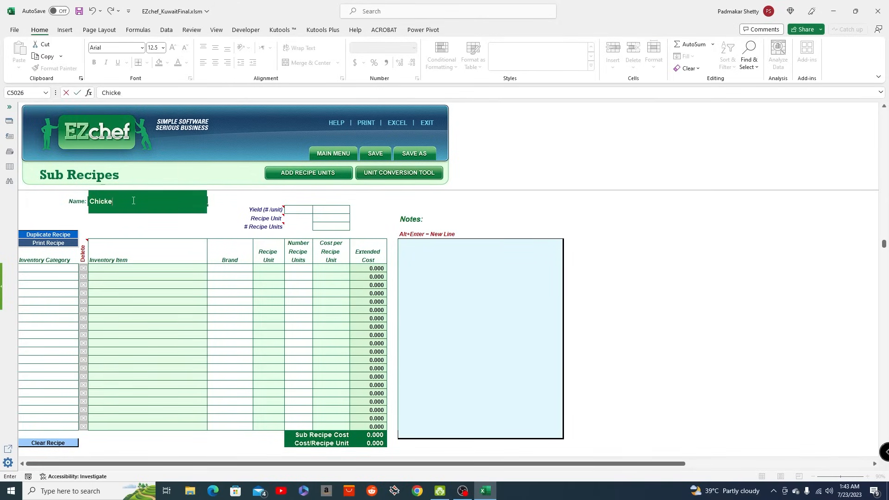
type("n Marinati")
type("on-Chicken Biryani")
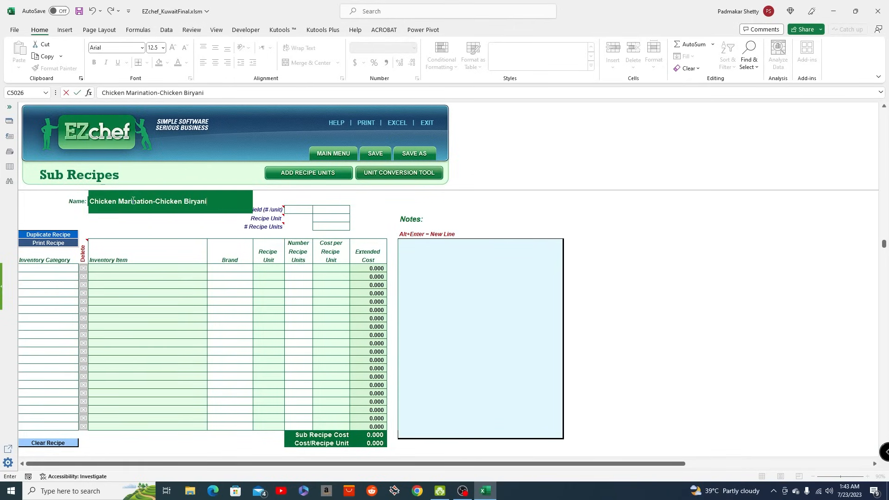
key("Return")
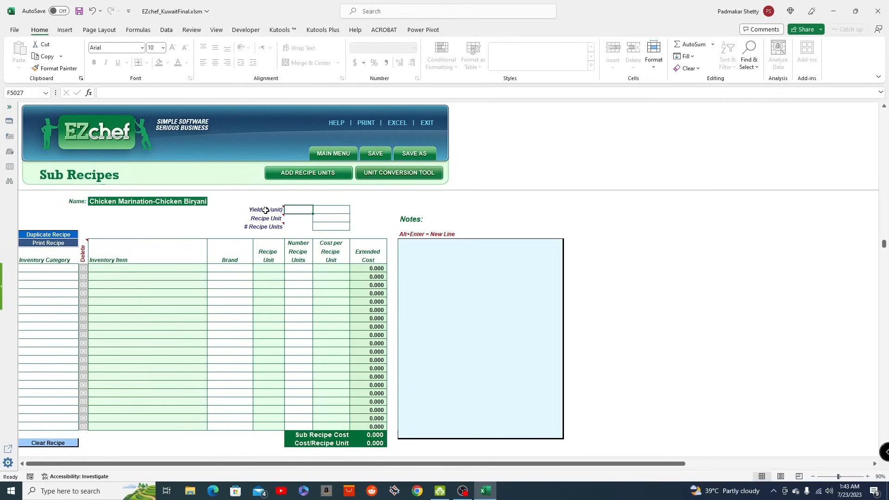
- Set the chicken marination sub recipe's number of recipe units to 1000
left_click(326, 226)
type("1")
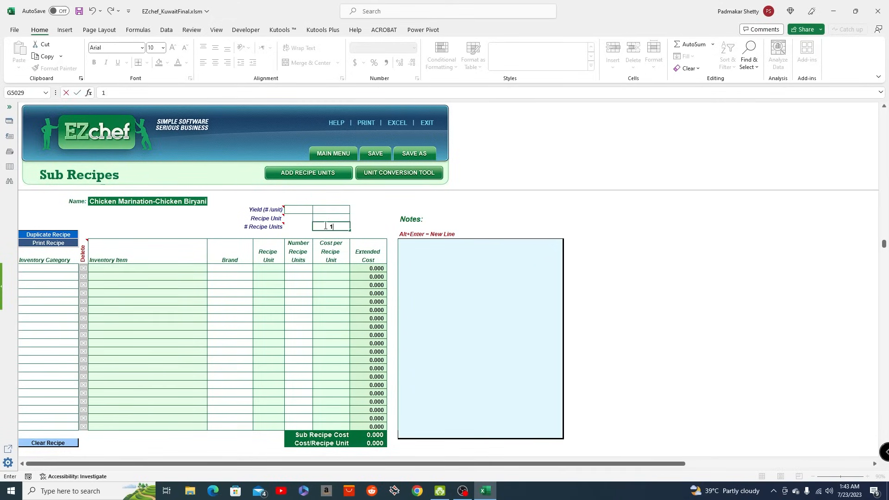
type("000")
key("Return")
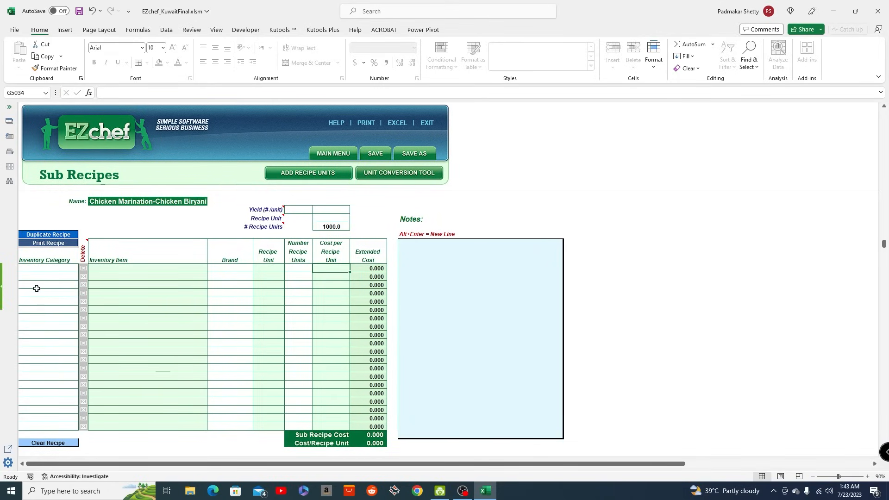
- Add Chicken Breast Uncalibrated from the Poultry category as the first ingredient, with 1000 recipe units
left_click(29, 267)
type("ppo")
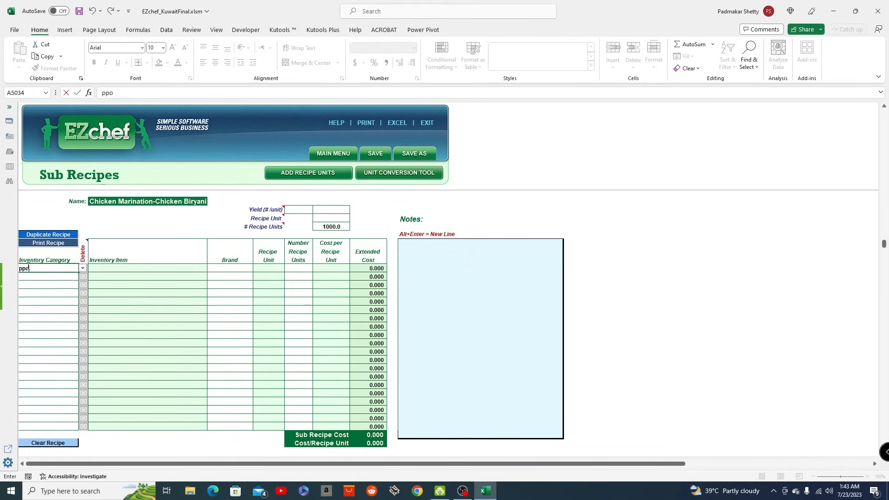
key("BackSpace")
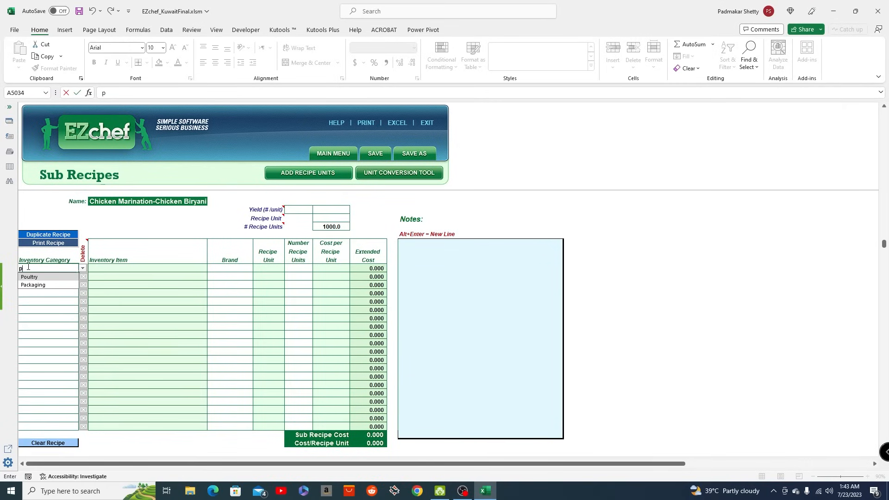
left_click(29, 278)
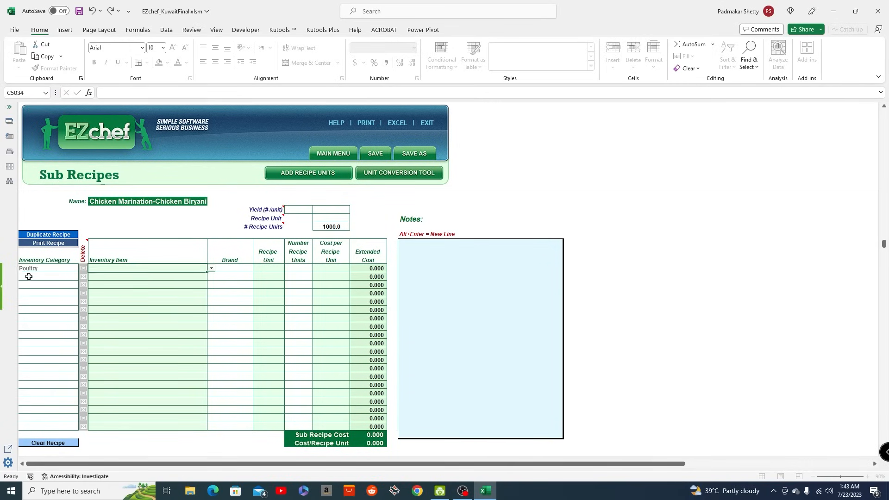
left_click(138, 270)
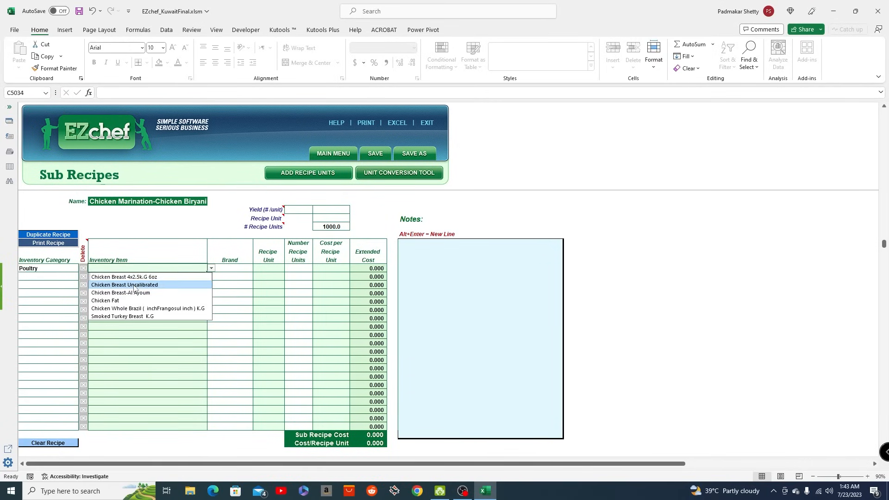
left_click(135, 285)
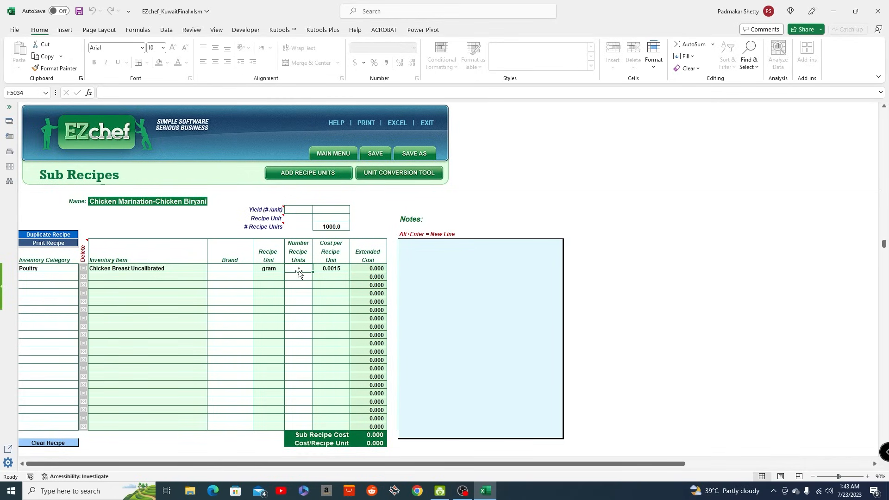
type("1000")
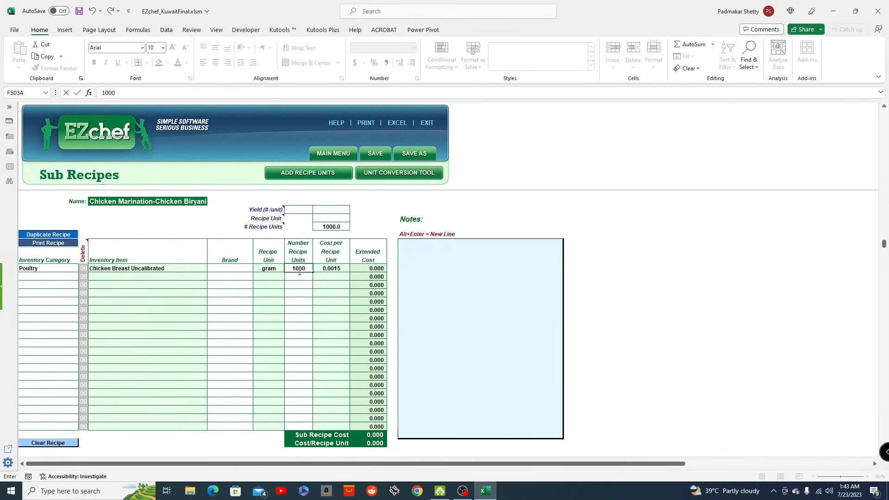
key("Return")
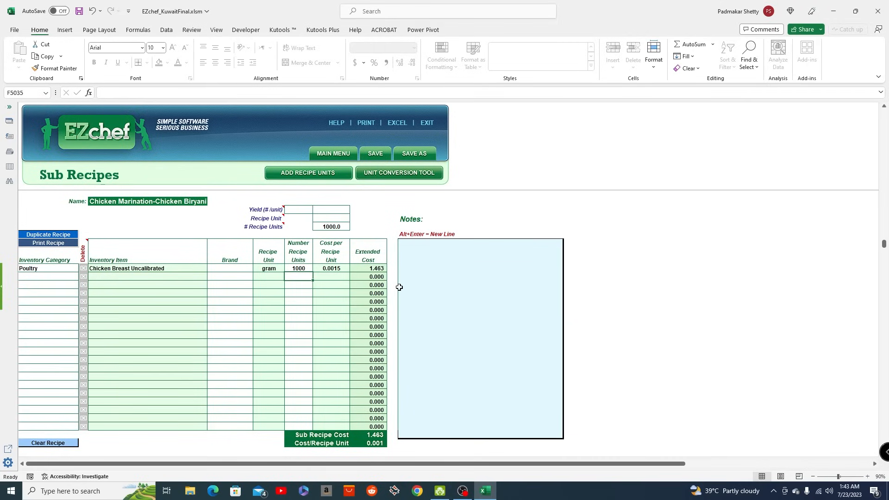
- Add Garam Masala 100gm from the Grocery & Dry category as the second ingredient, with 10 recipe units
left_click(34, 277)
type("g")
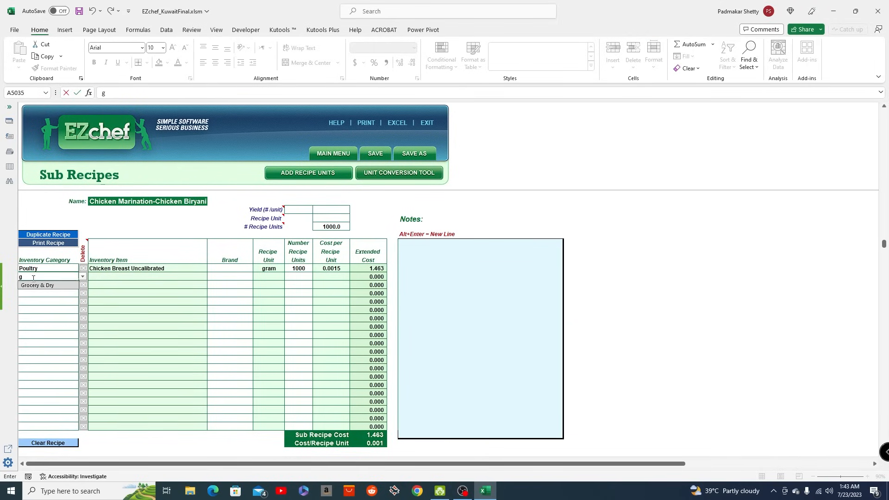
left_click(37, 285)
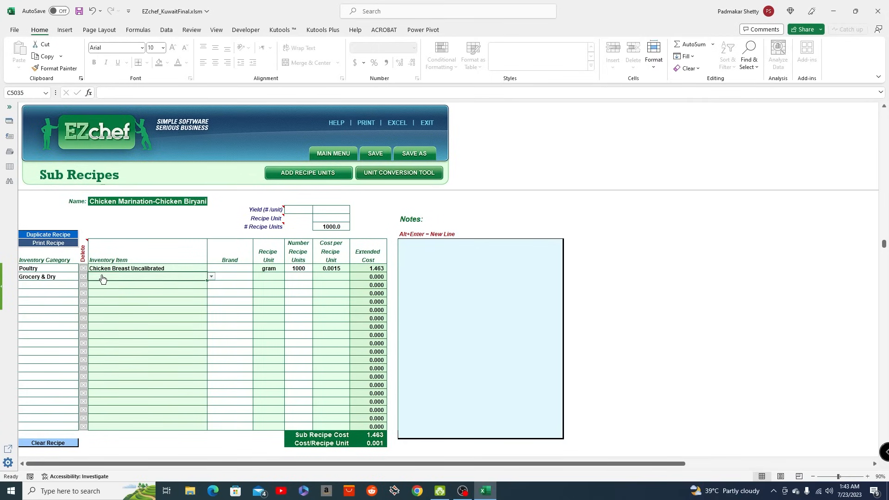
type("gar")
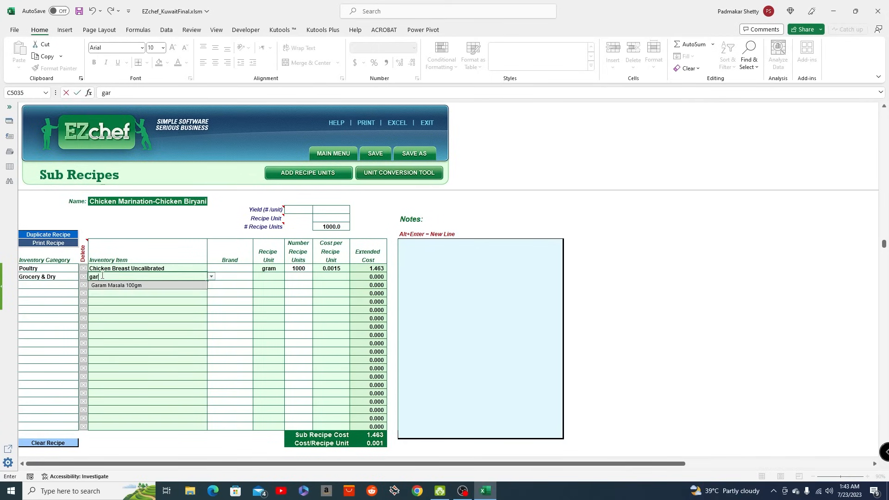
left_click(152, 286)
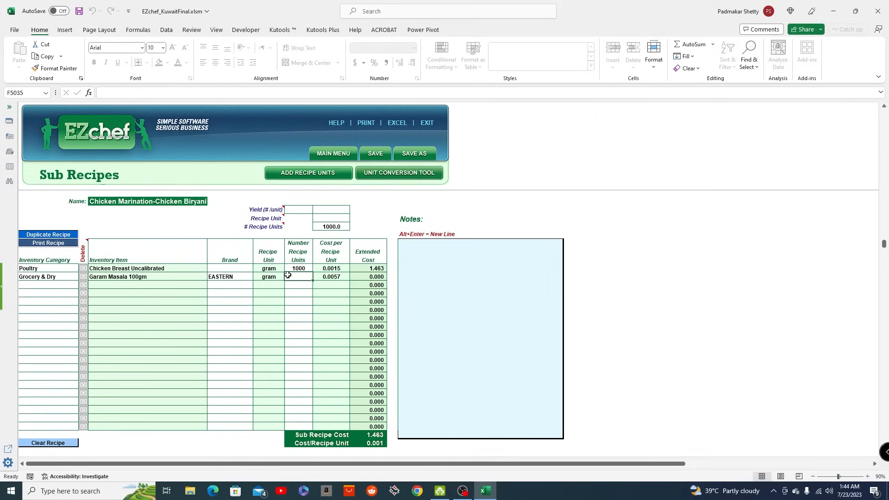
type("10")
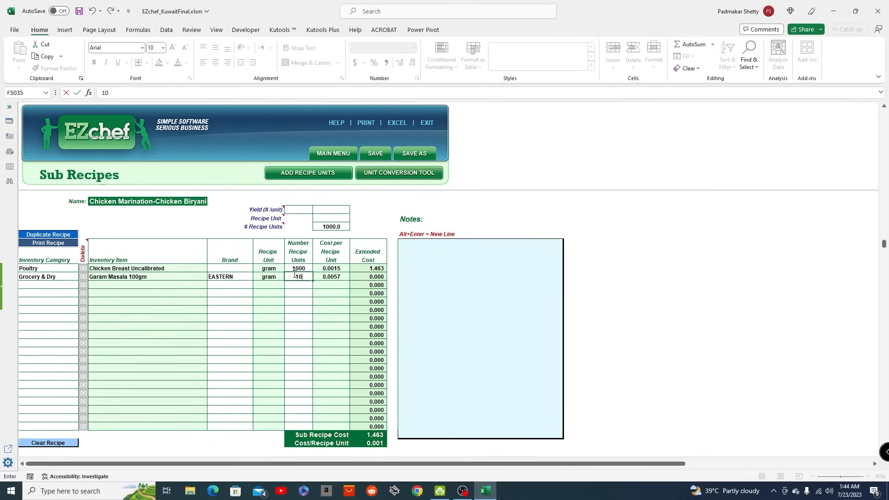
key("Return")
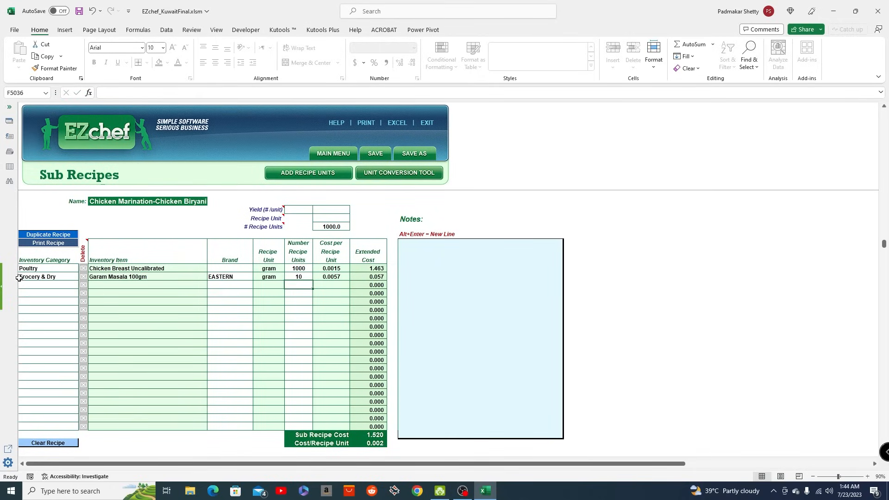
- Add Yoghurt from the Dairy category as the third ingredient, with 300 recipe units
left_click(41, 285)
type("dair")
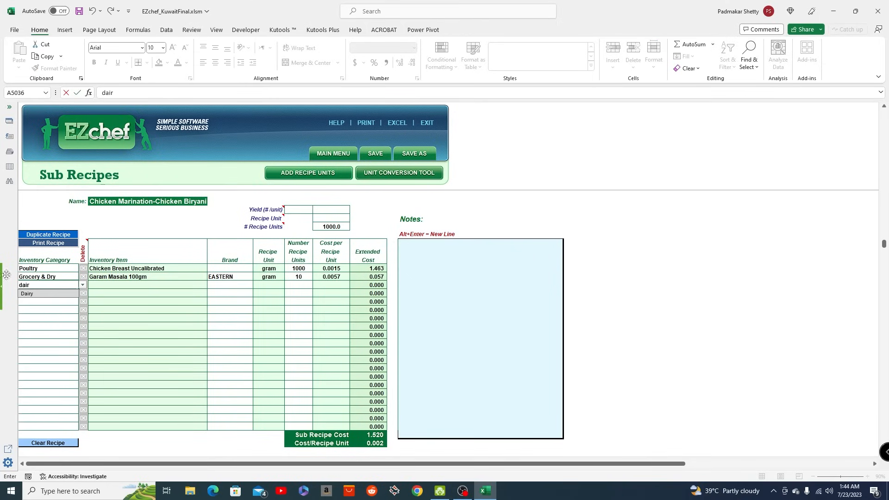
left_click(25, 295)
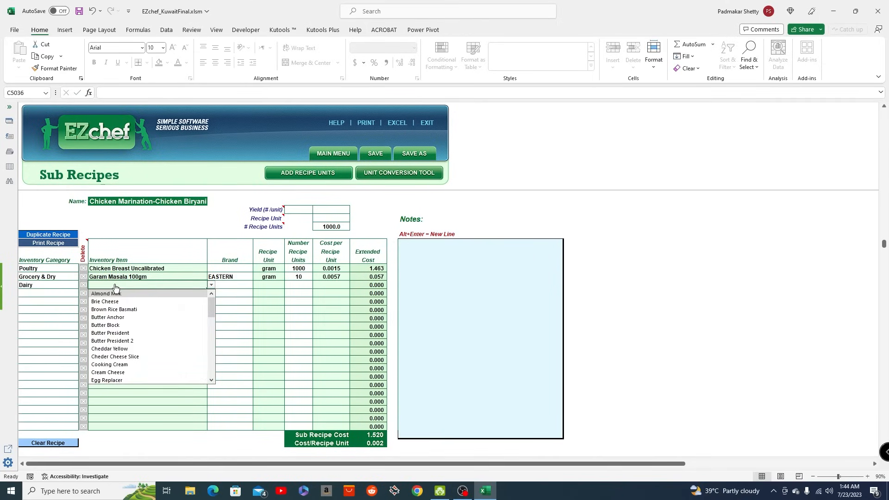
type("yog")
key("Return")
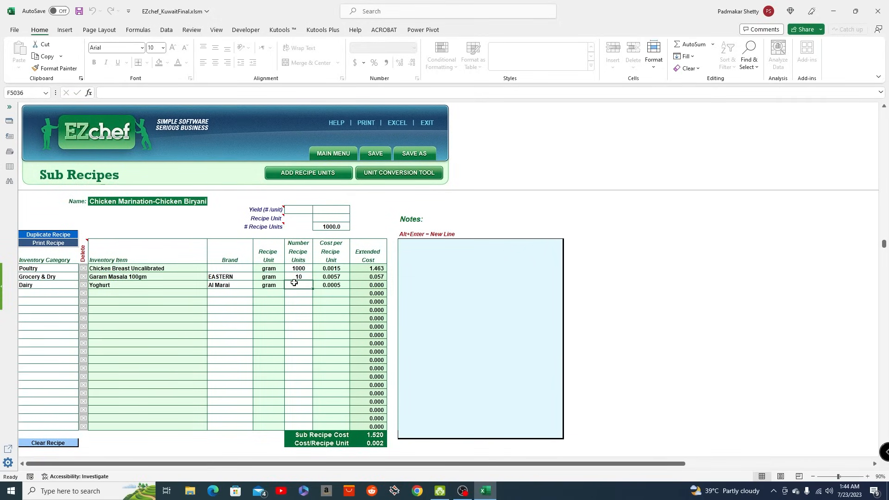
type("300")
key("Return")
- Return to the main menu, add a menu costing entry in the Main Meals category and name it "Chicken Biryani"
left_click(332, 155)
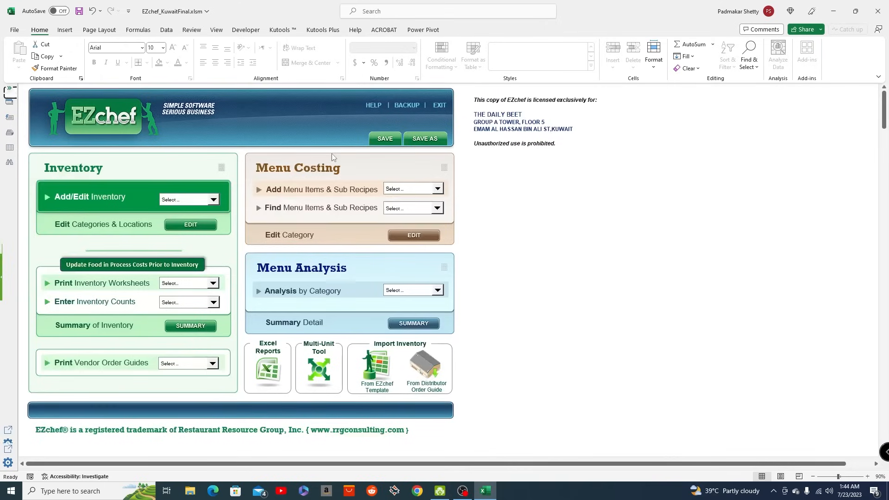
left_click(438, 189)
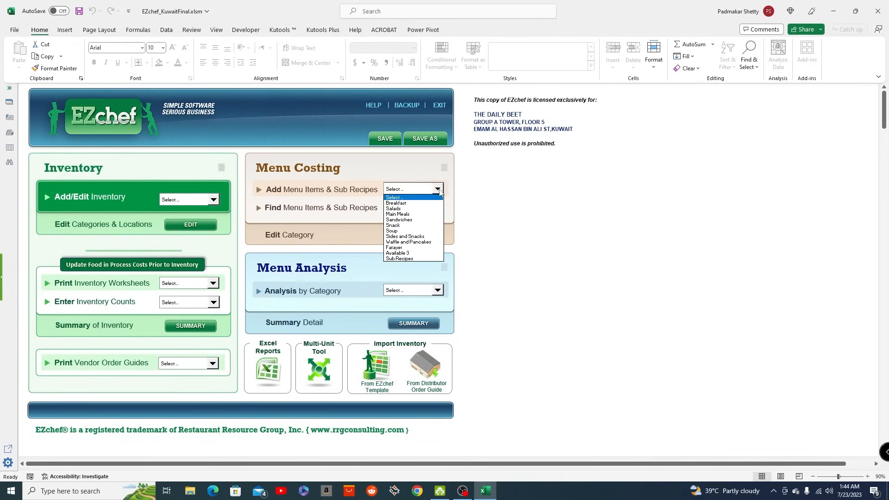
left_click(405, 216)
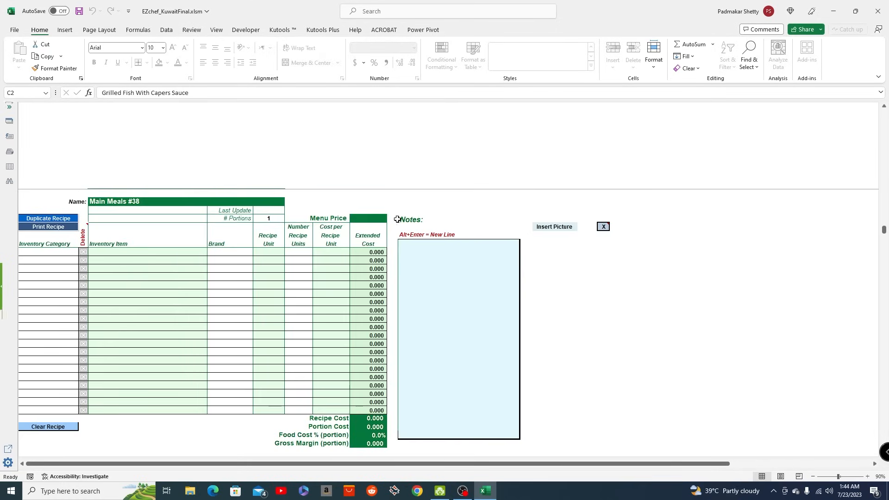
left_click(123, 204)
type("Chicken Biryani")
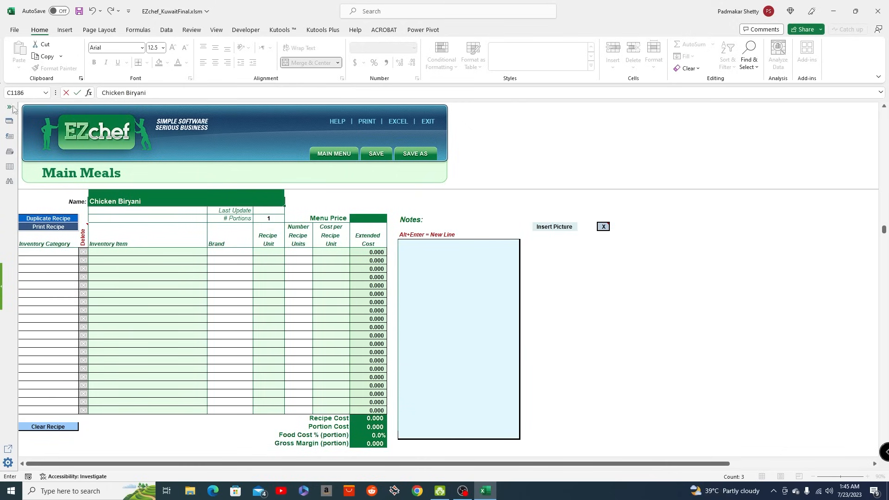
left_click(46, 252)
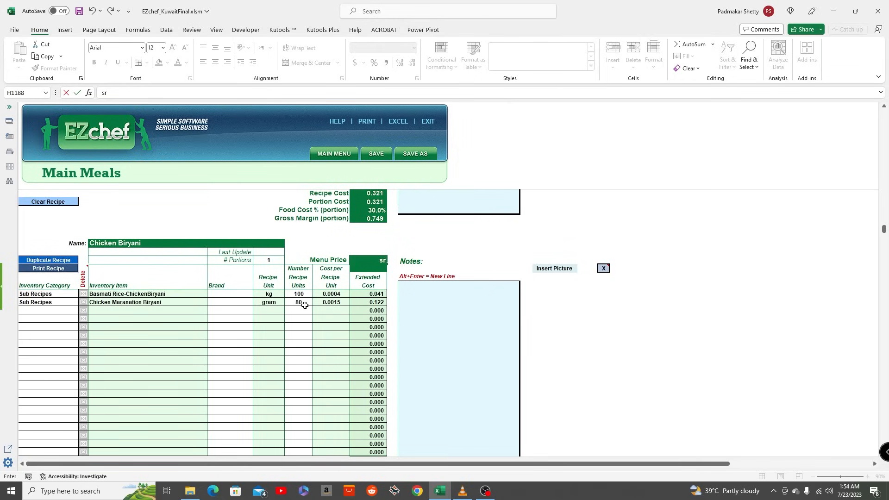
- Clear the mistyped text from the Chicken Biryani recipe's menu price and review the recipe's ingredients and cost figures
scroll(333, 357, "down", 2)
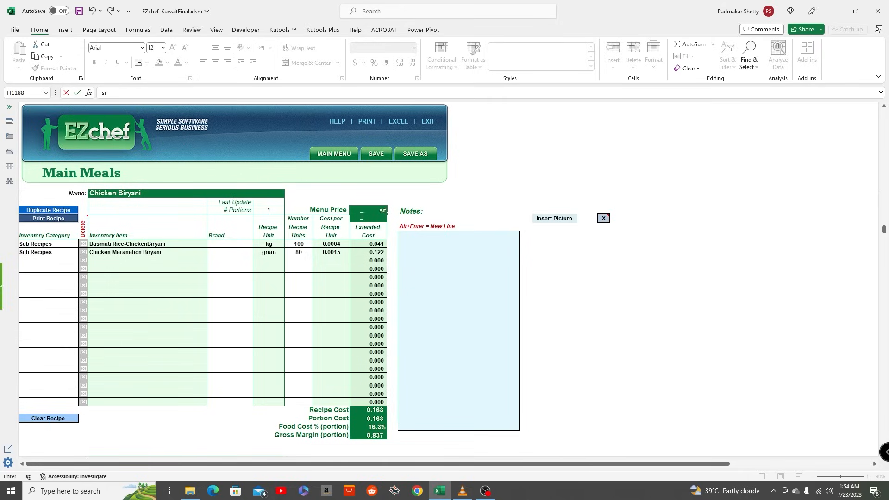
left_click(377, 216)
key("BackSpace")
key("BackSpace")
scroll(365, 356, "down", 2)
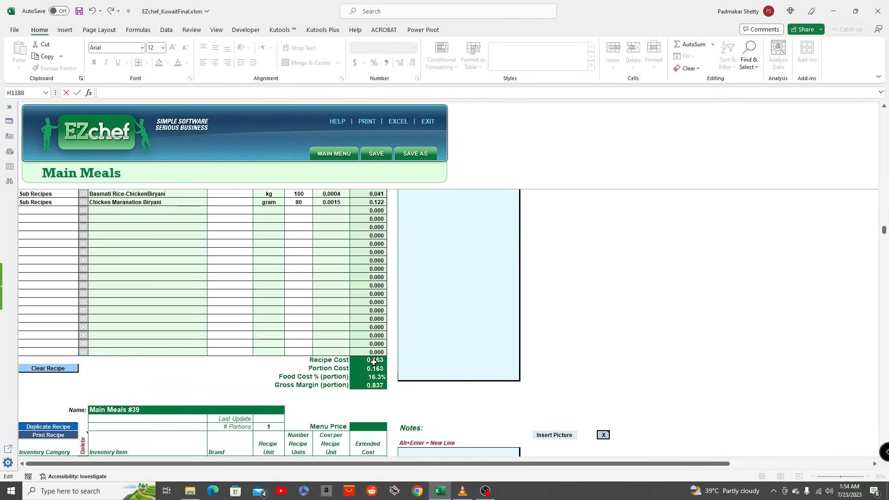
scroll(375, 360, "up", 4)
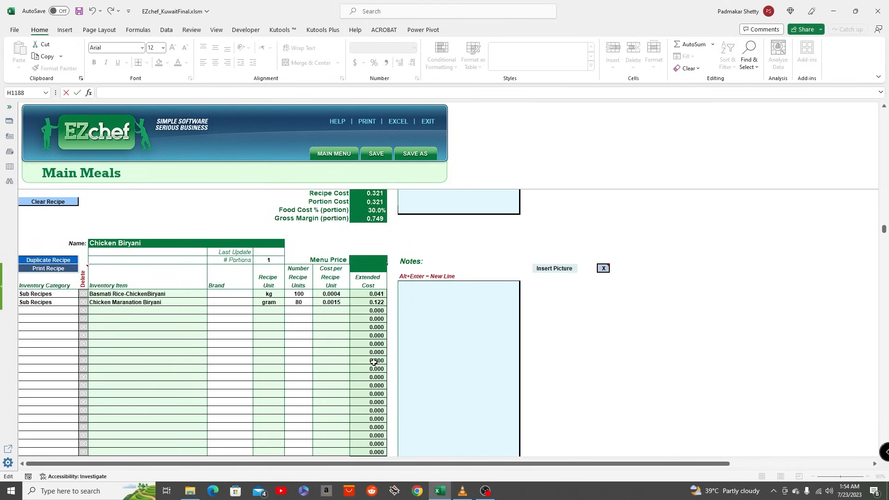
scroll(374, 362, "up", 3)
scroll(373, 363, "down", 2)
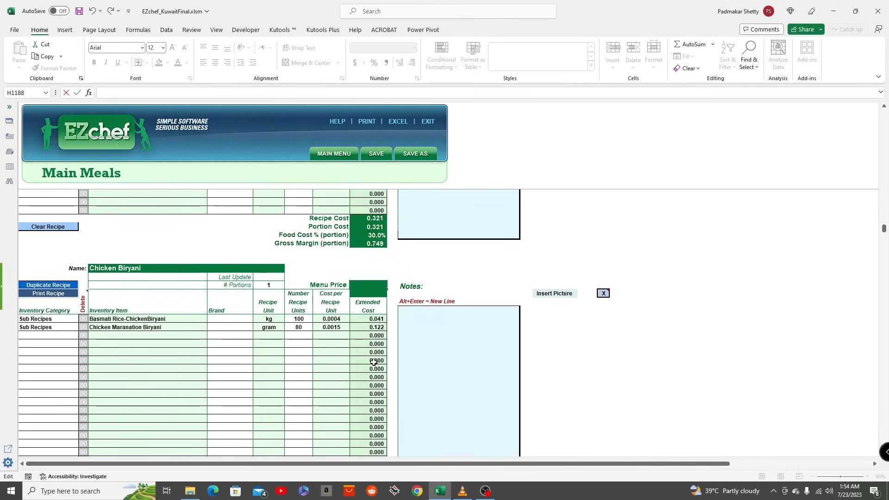